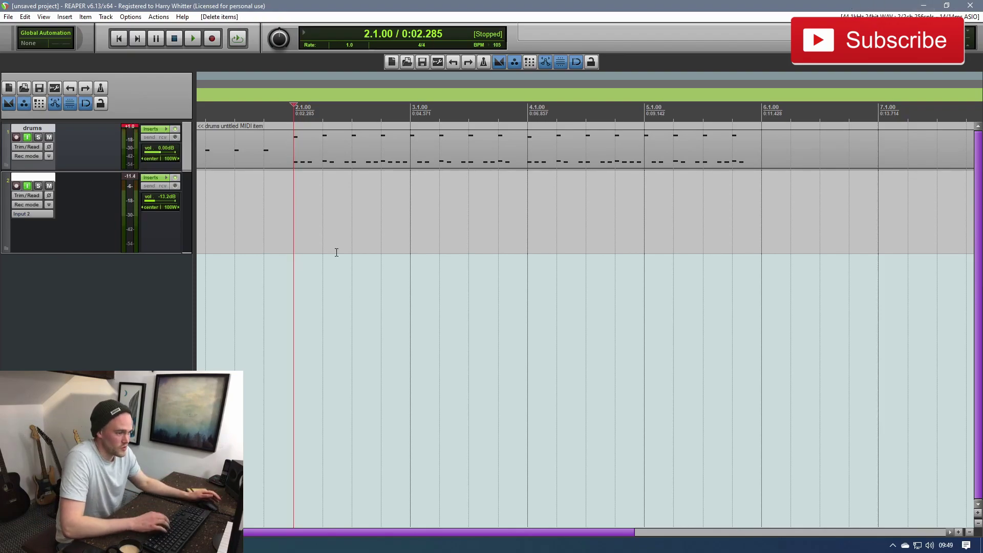
Audition the drums, then arm track 2 and record the take 02-201019_0949.wav.
key(space)
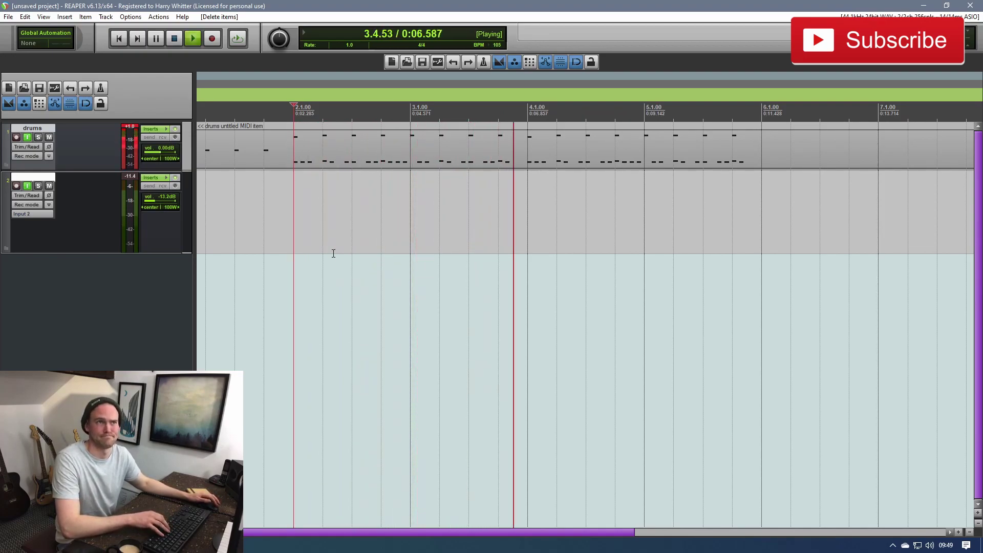
key(space)
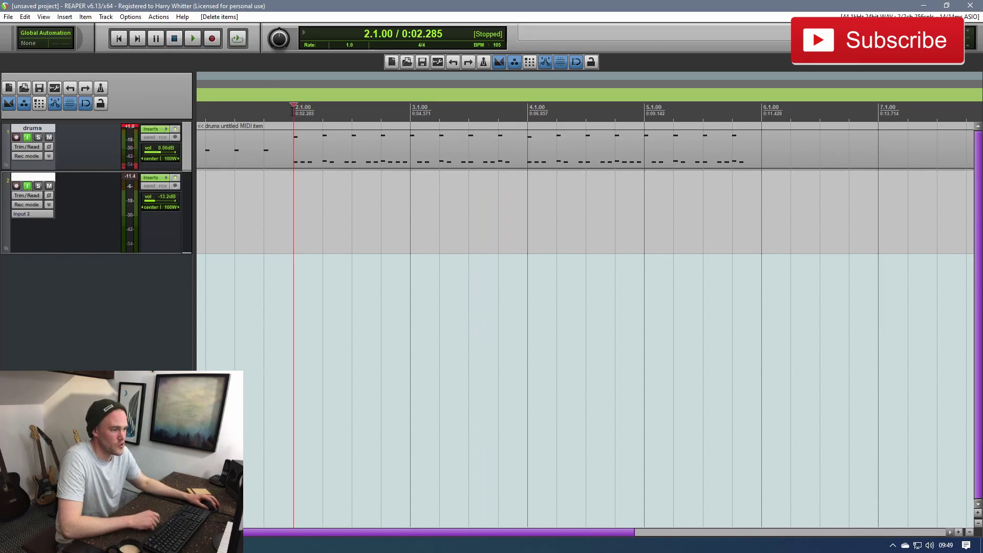
click(15, 186)
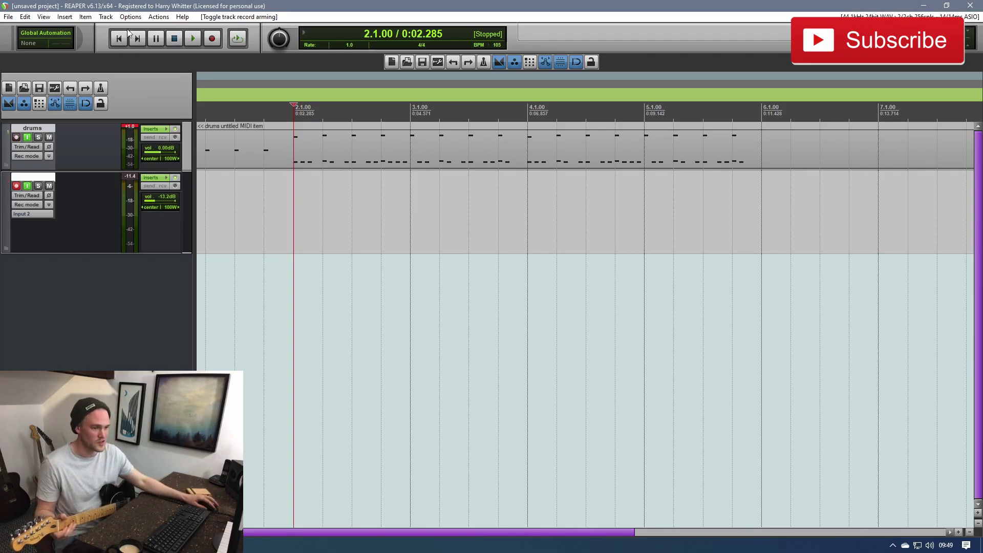
click(215, 40)
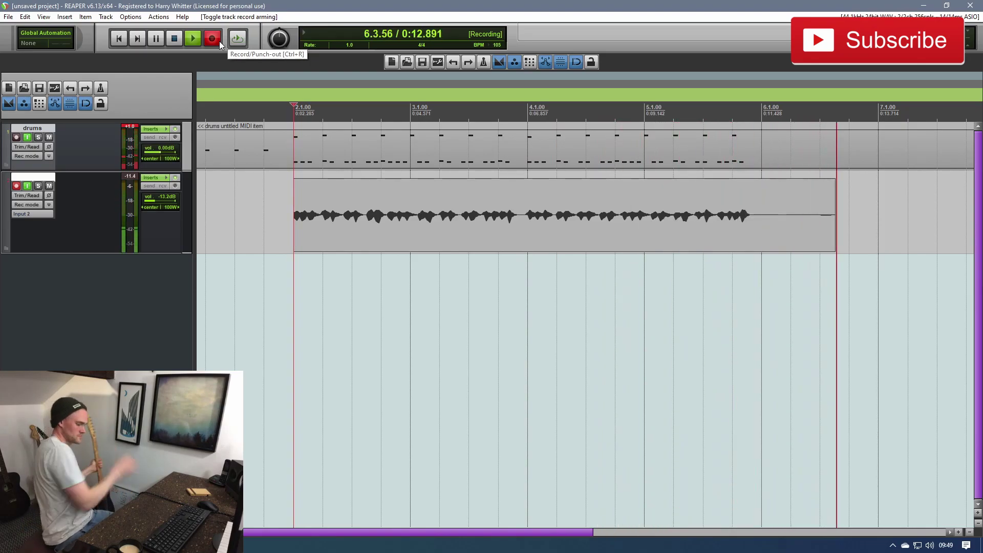
key(space)
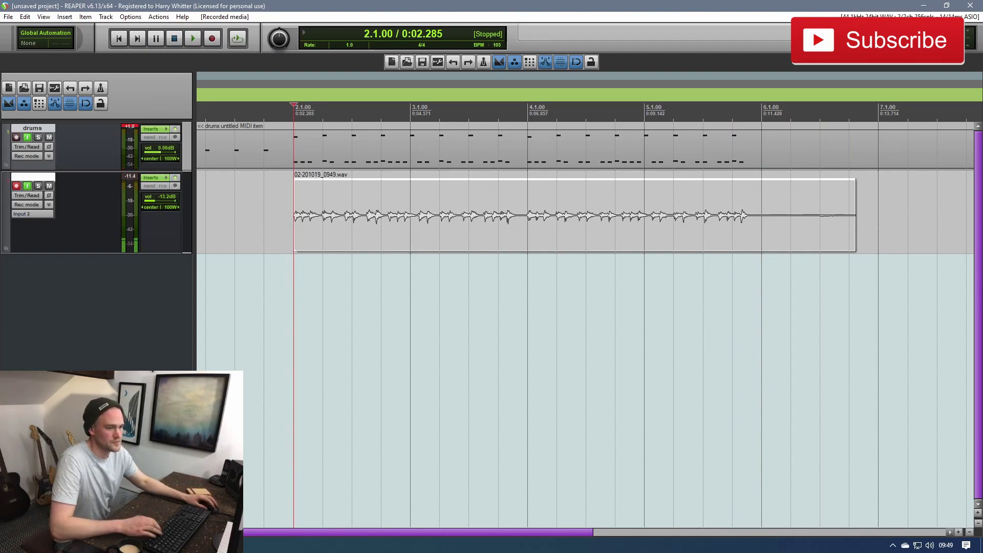
Disarm track 2, normalize the take to +12.8 dB and trim its silent tail.
click(16, 186)
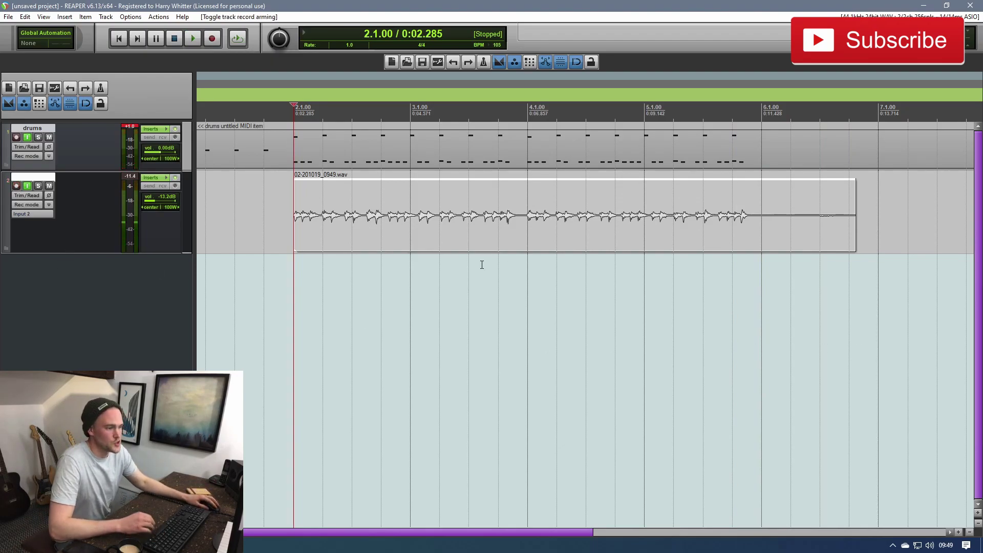
click(566, 237)
key(ctrl+shift+n)
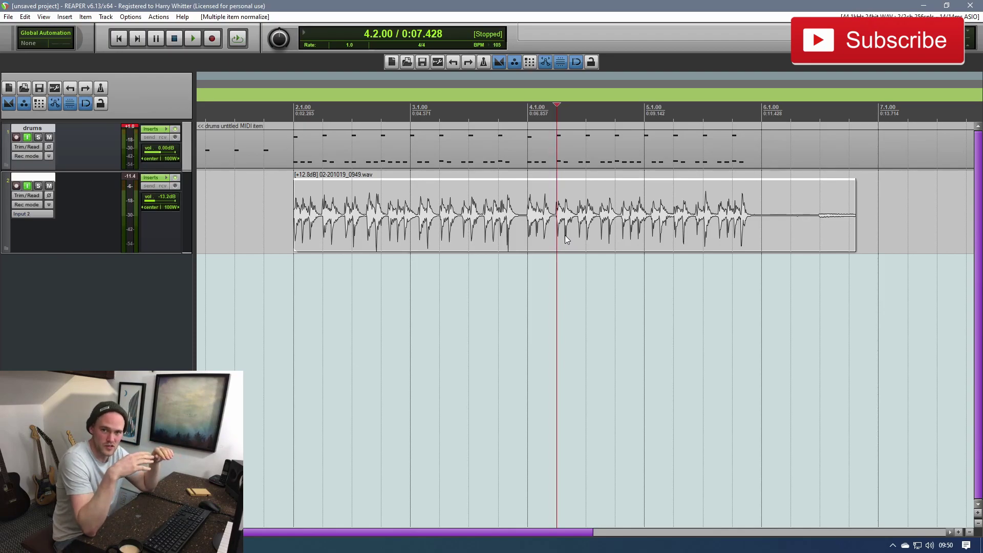
click(490, 232)
Dynamically split the take into separate hits with the gate threshold at -19.3 dB.
key(d)
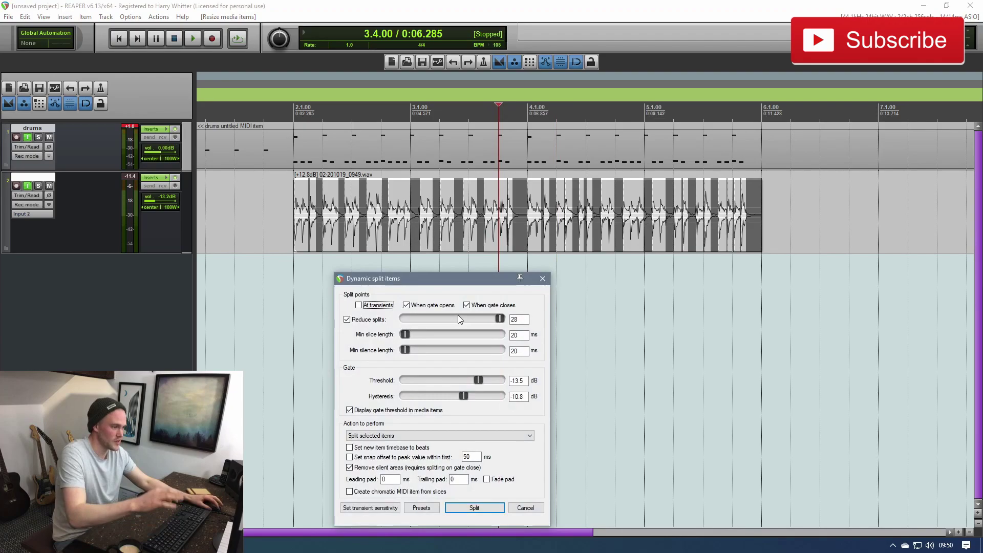
drag(475, 381, 471, 382)
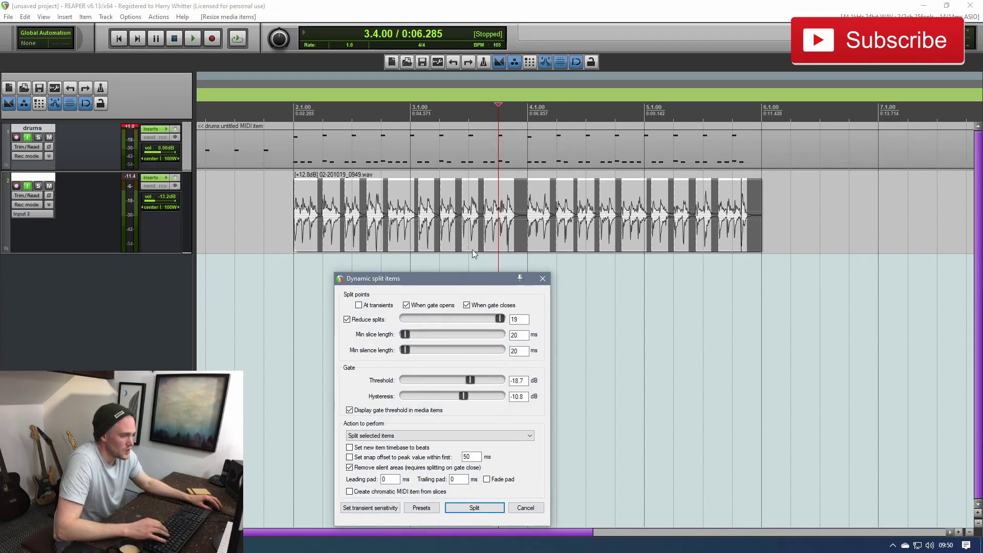
drag(472, 276, 176, 173)
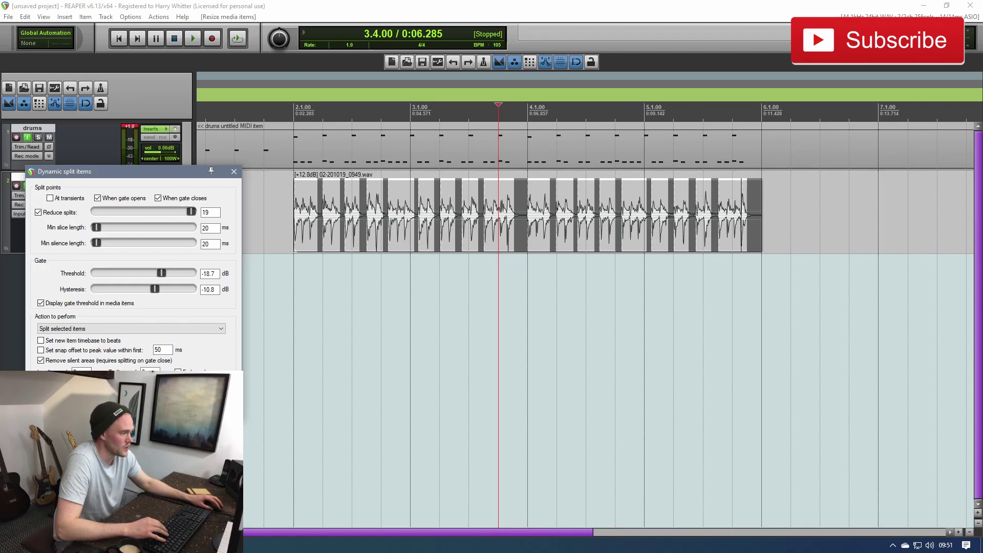
click(166, 273)
drag(164, 274, 161, 275)
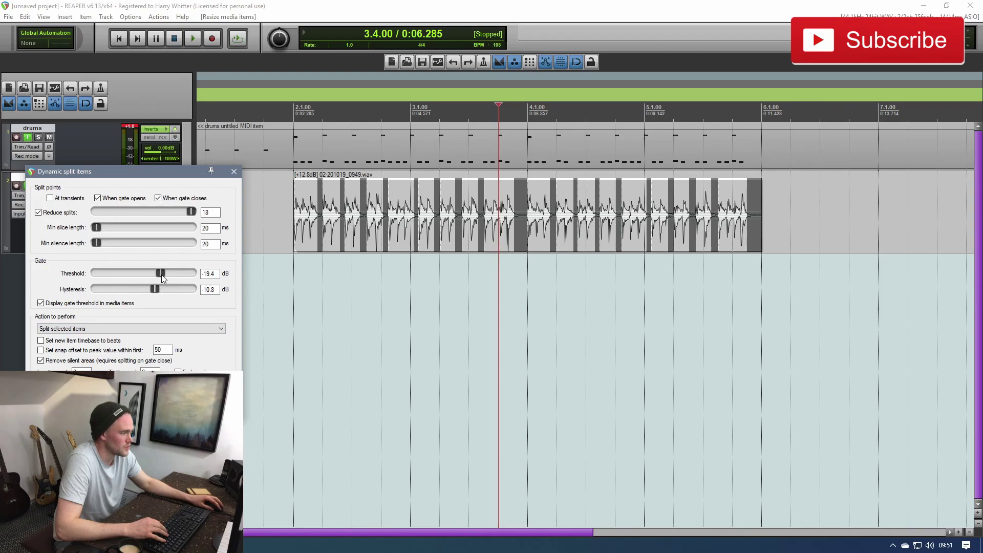
drag(161, 275, 164, 275)
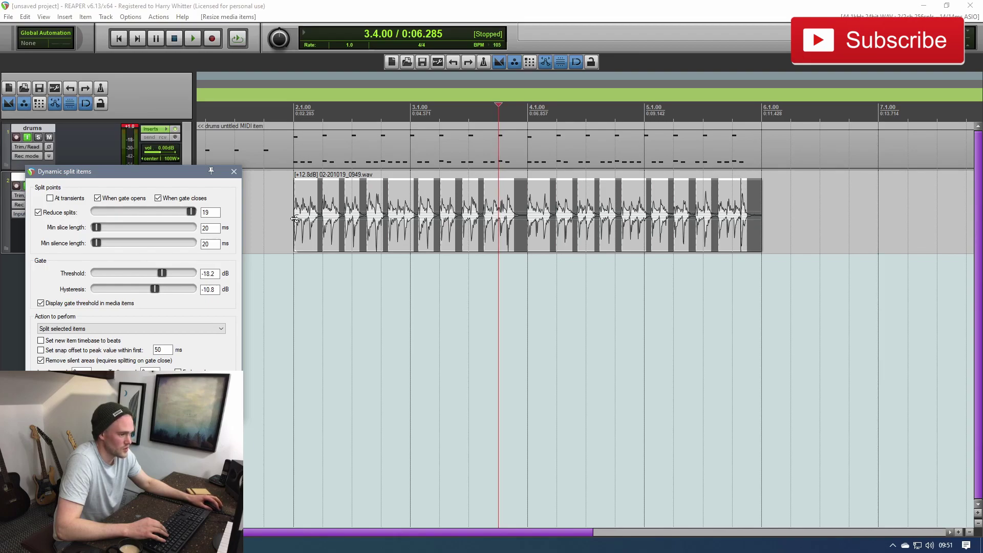
drag(160, 274, 162, 277)
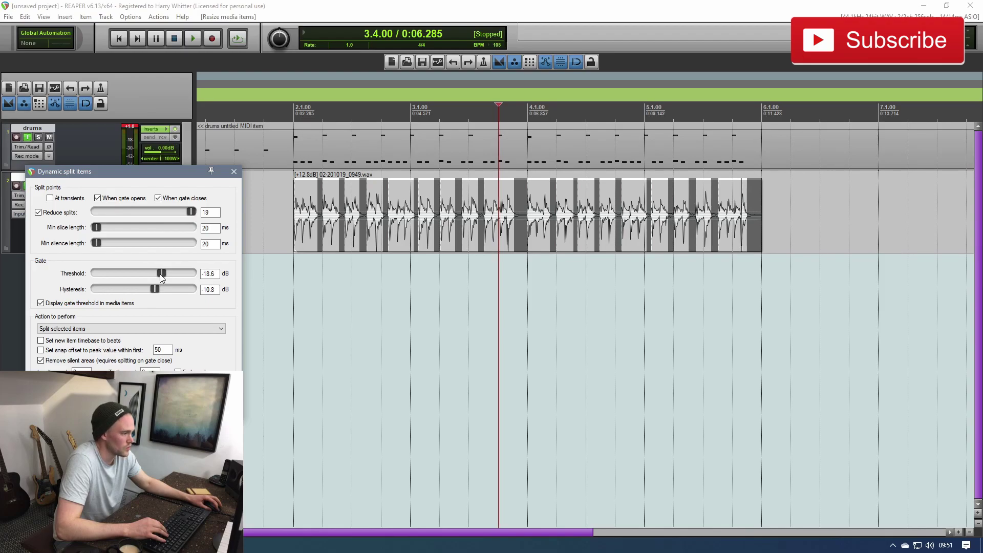
drag(160, 276, 160, 276)
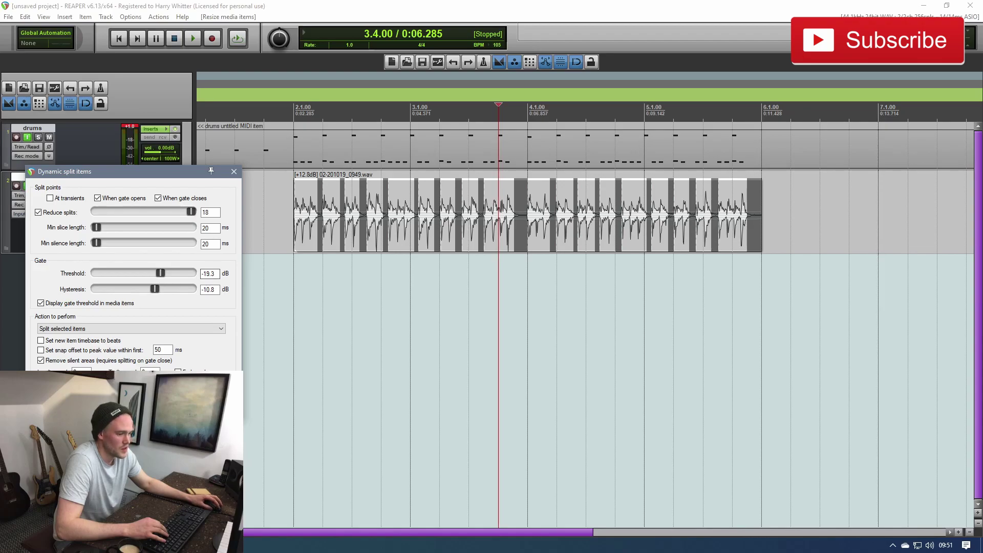
key(Return)
Quantize all hit slices to a 1/32-note grid and play back from 1.4.00.
drag(272, 227, 814, 212)
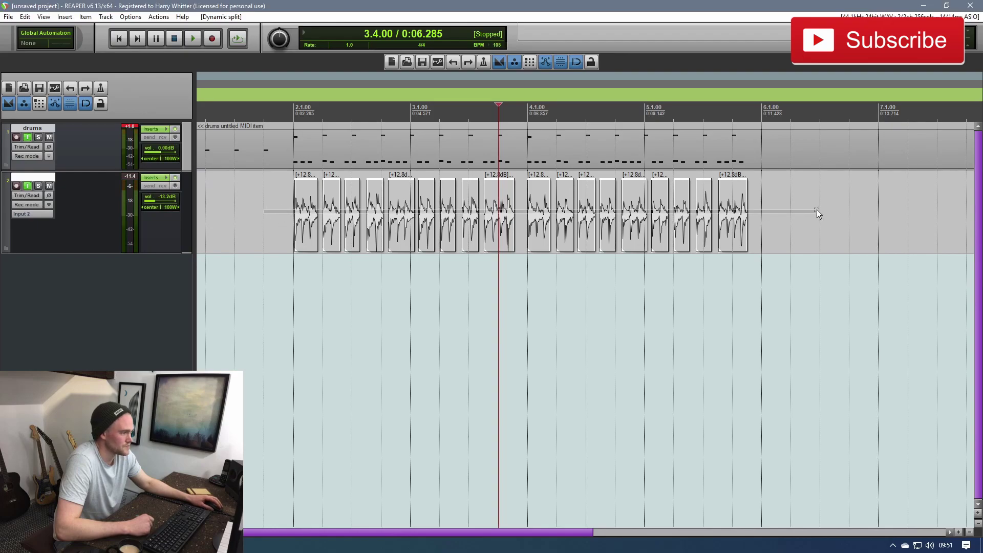
right_click(743, 215)
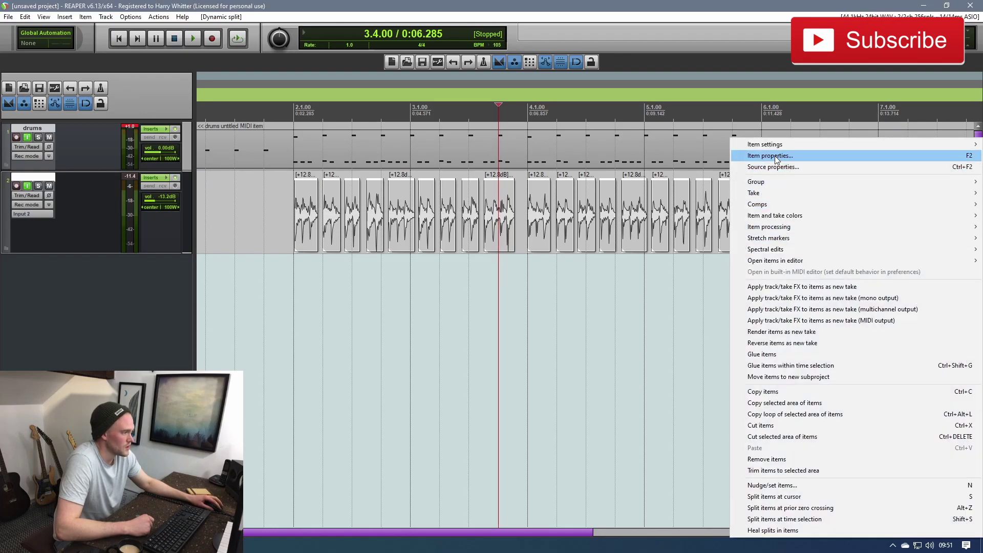
mouse_move(773, 227)
click(538, 264)
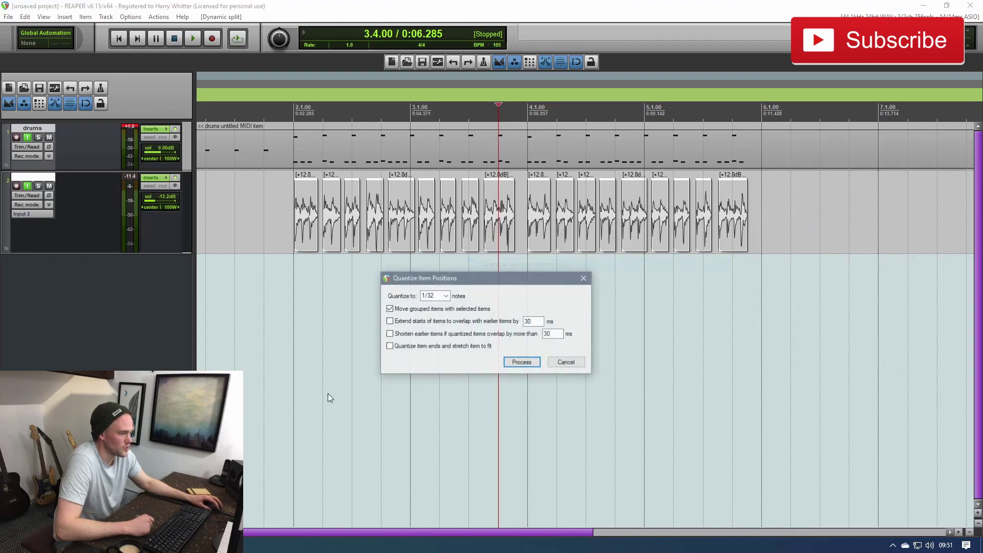
key(Down)
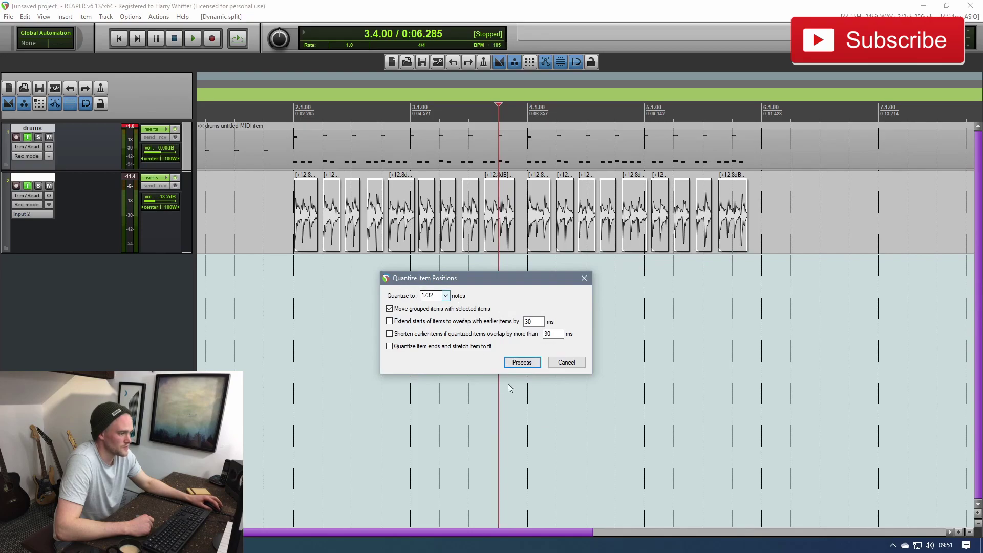
click(522, 361)
click(249, 114)
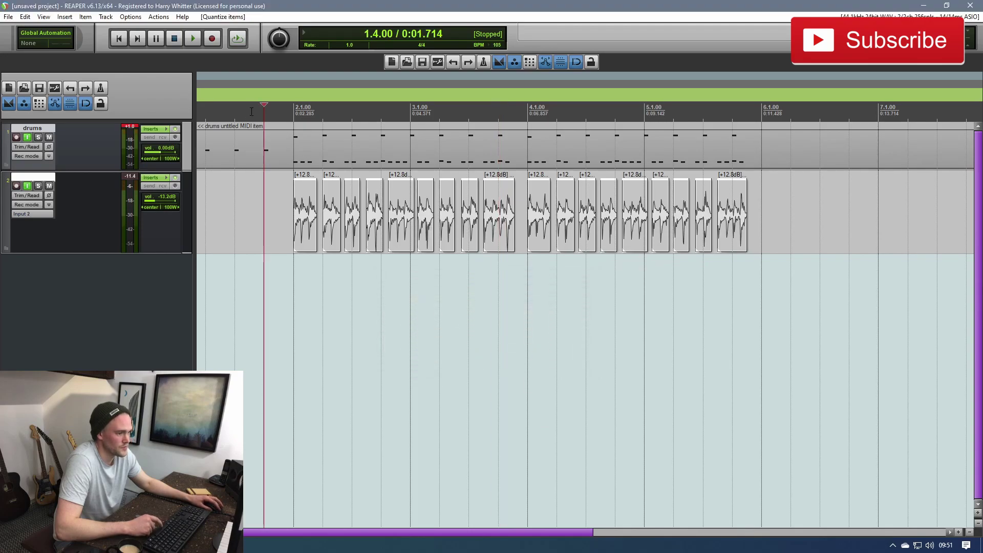
key(space)
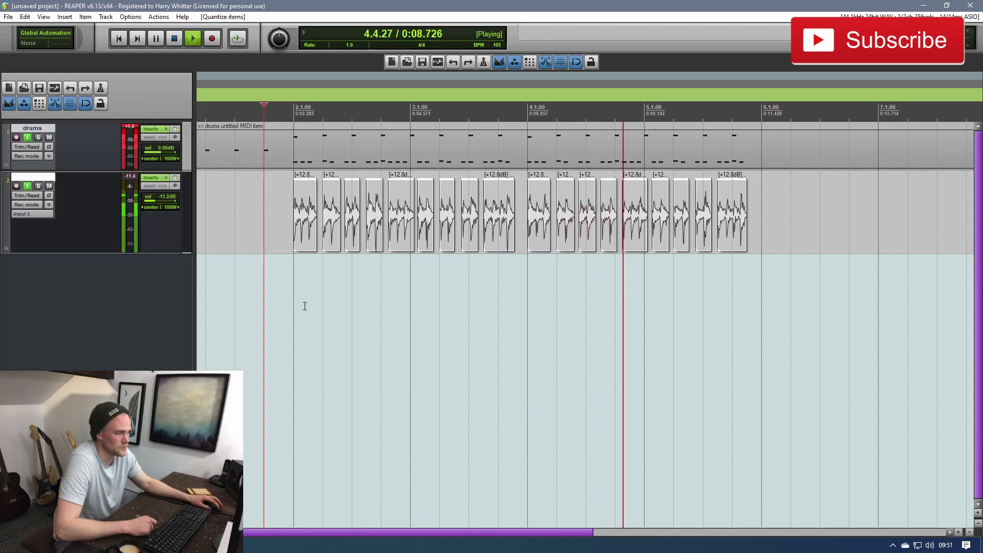
Stop playback and glue the selected slices into 02-201019_0949-glued.wav.
key(space)
key(space)
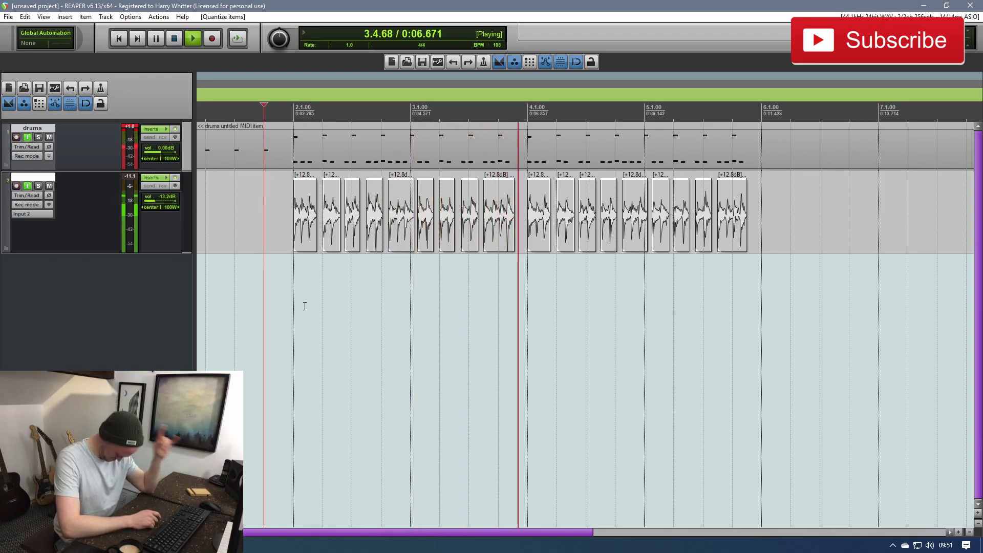
key(space)
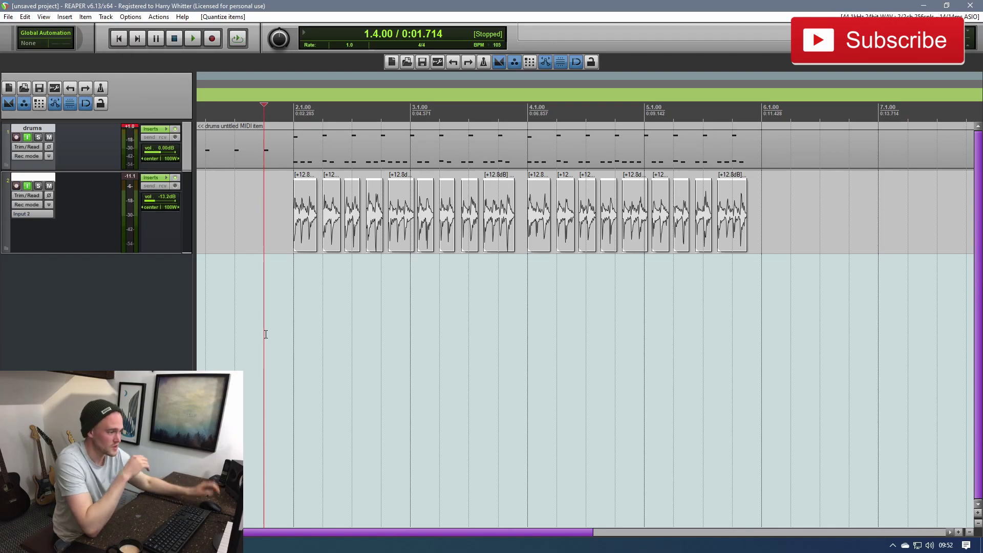
right_click(737, 223)
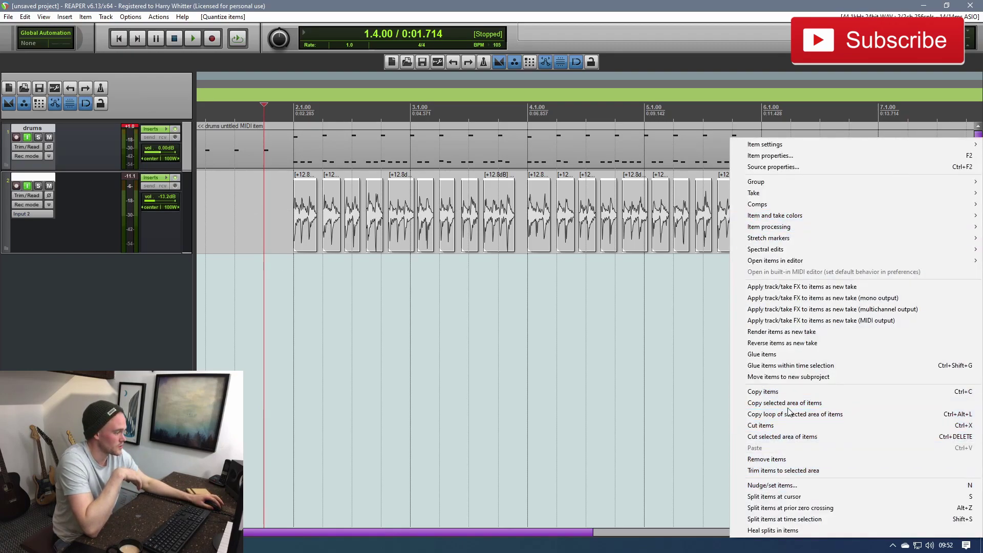
click(783, 356)
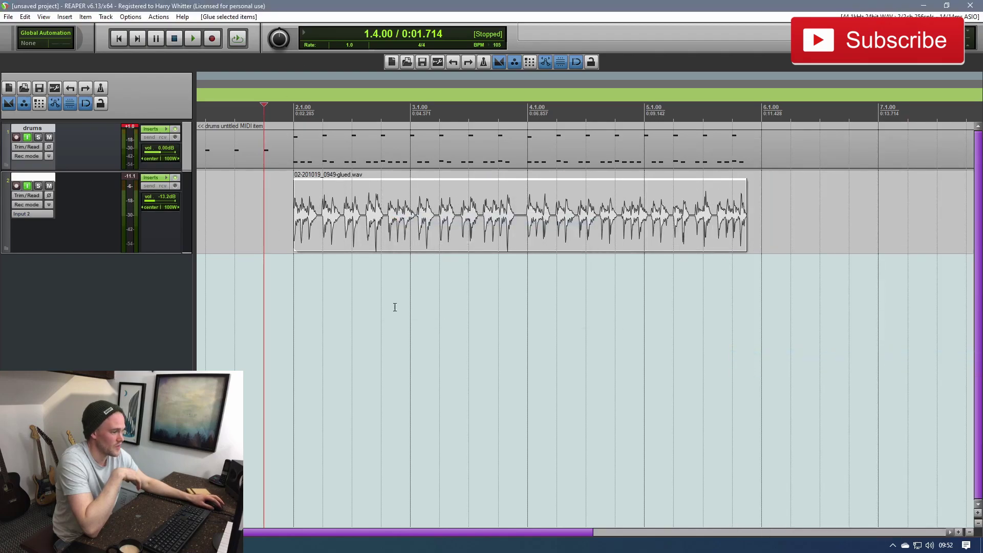